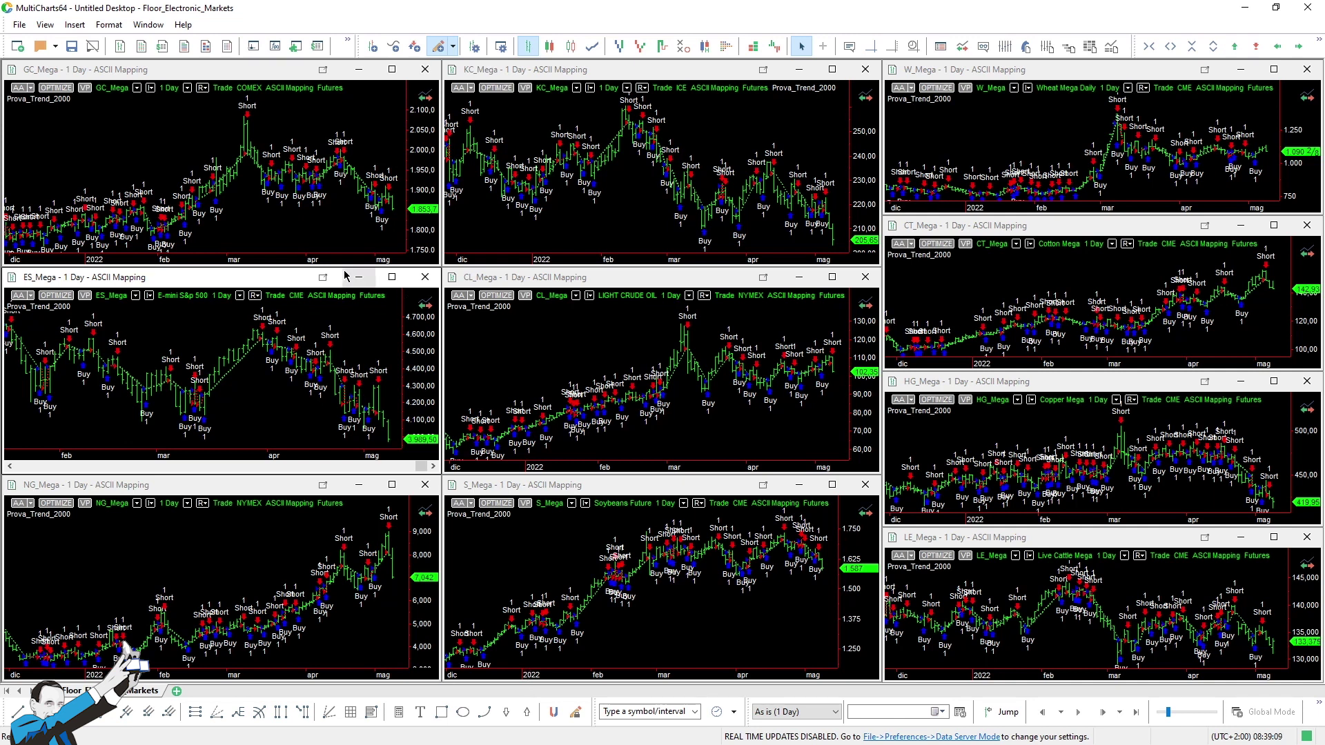
Open the code of the Prova_Trend_2000 strategy applied to the GC_Mega chart in the PowerLanguage Editor
{"action": "left_click", "coordinate": [276, 232]}
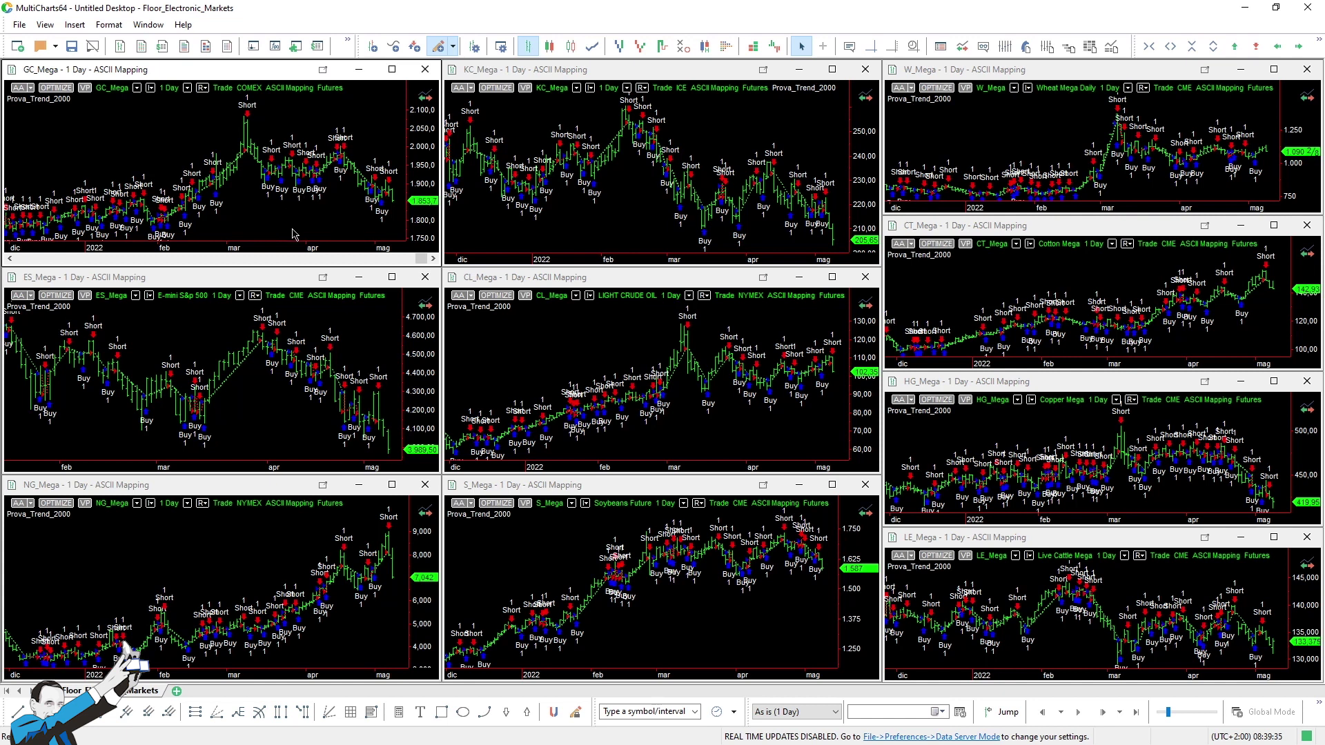
{"action": "right_click", "coordinate": [292, 234]}
{"action": "left_click", "coordinate": [276, 227]}
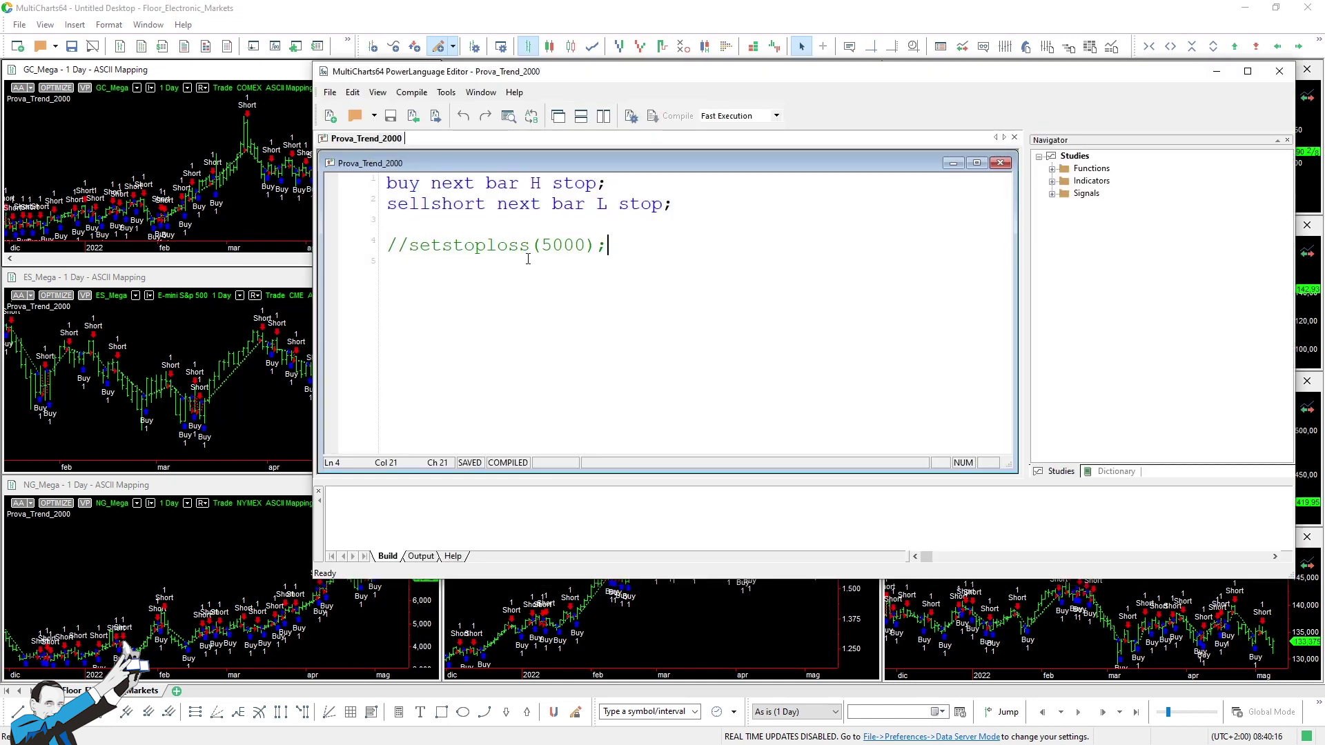
Examine the buy and sellshort stop orders and the commented-out setstoploss line, and put the code editor away
{"action": "left_click_drag", "start_coordinate": [385, 184], "coordinate": [542, 183]}
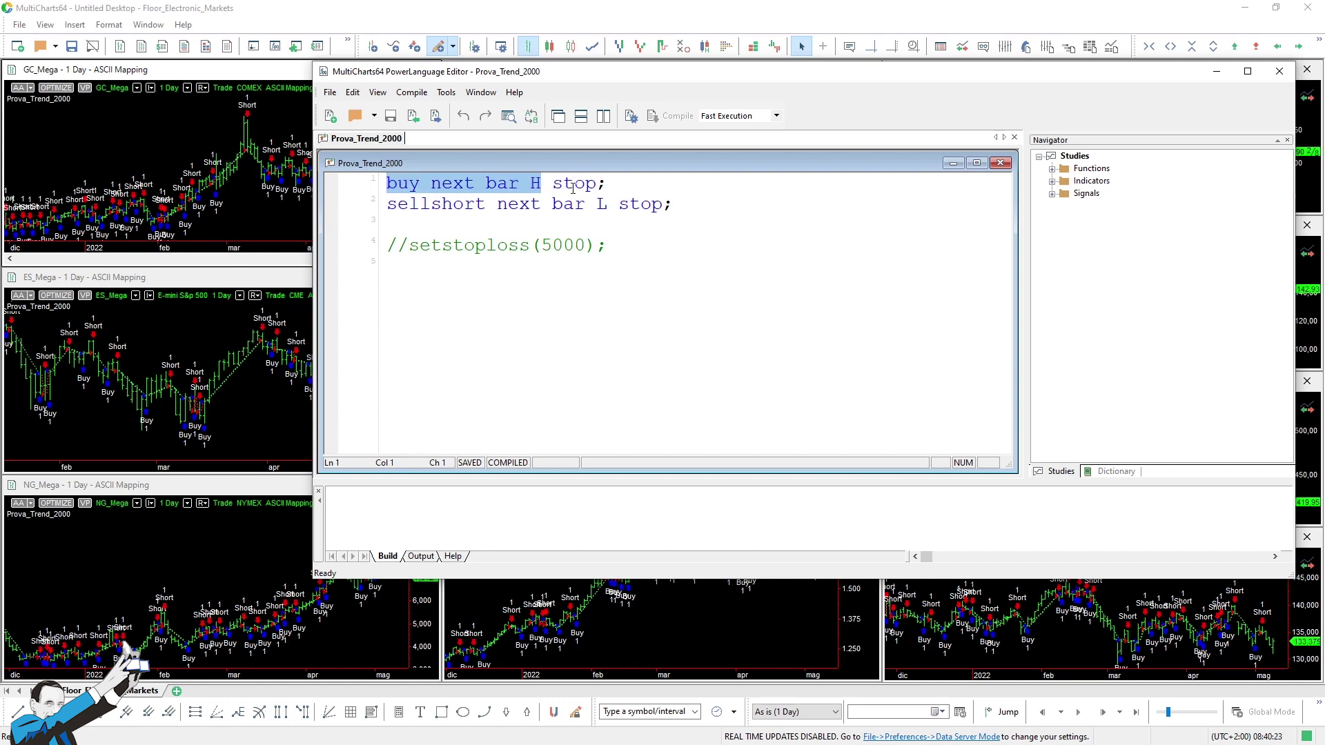
{"action": "double_click", "coordinate": [572, 181]}
{"action": "left_click_drag", "start_coordinate": [391, 204], "coordinate": [609, 210]}
{"action": "double_click", "coordinate": [632, 205]}
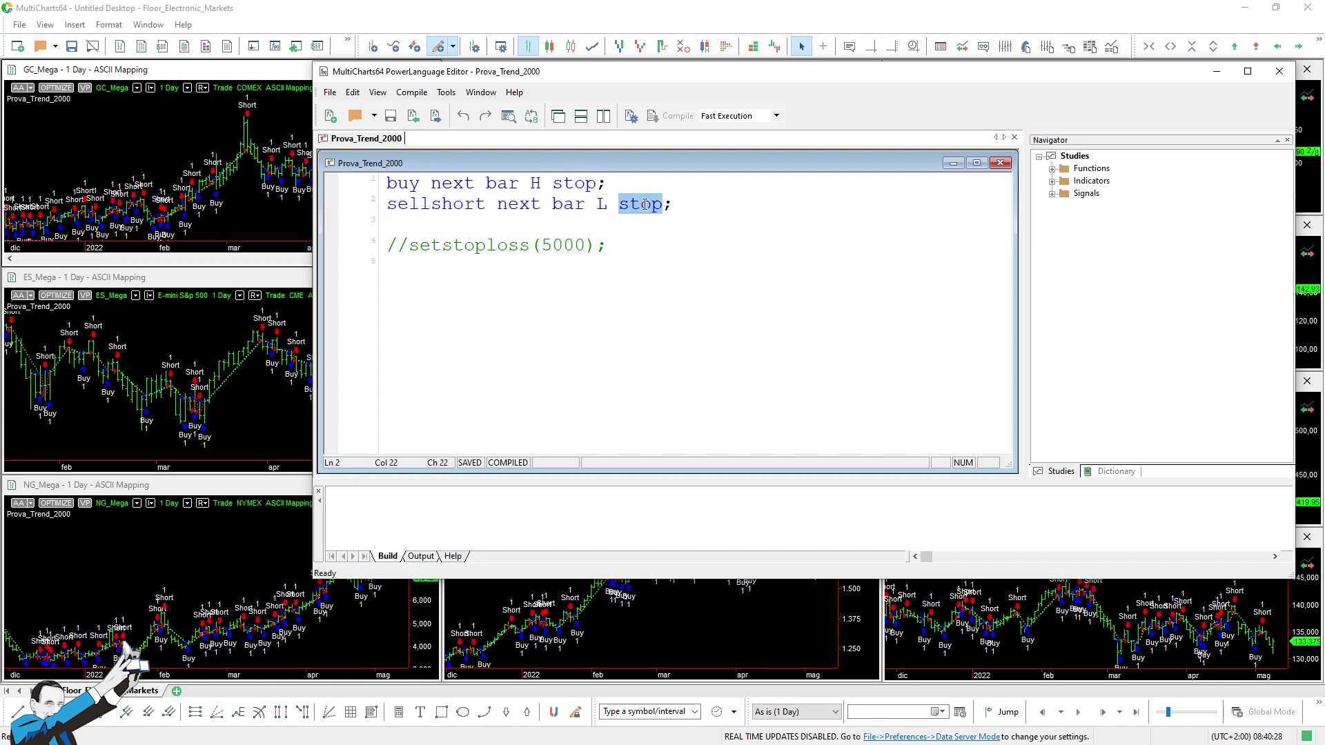
{"action": "left_click", "coordinate": [698, 206]}
{"action": "left_click_drag", "start_coordinate": [616, 246], "coordinate": [409, 247]}
{"action": "key", "text": "End"}
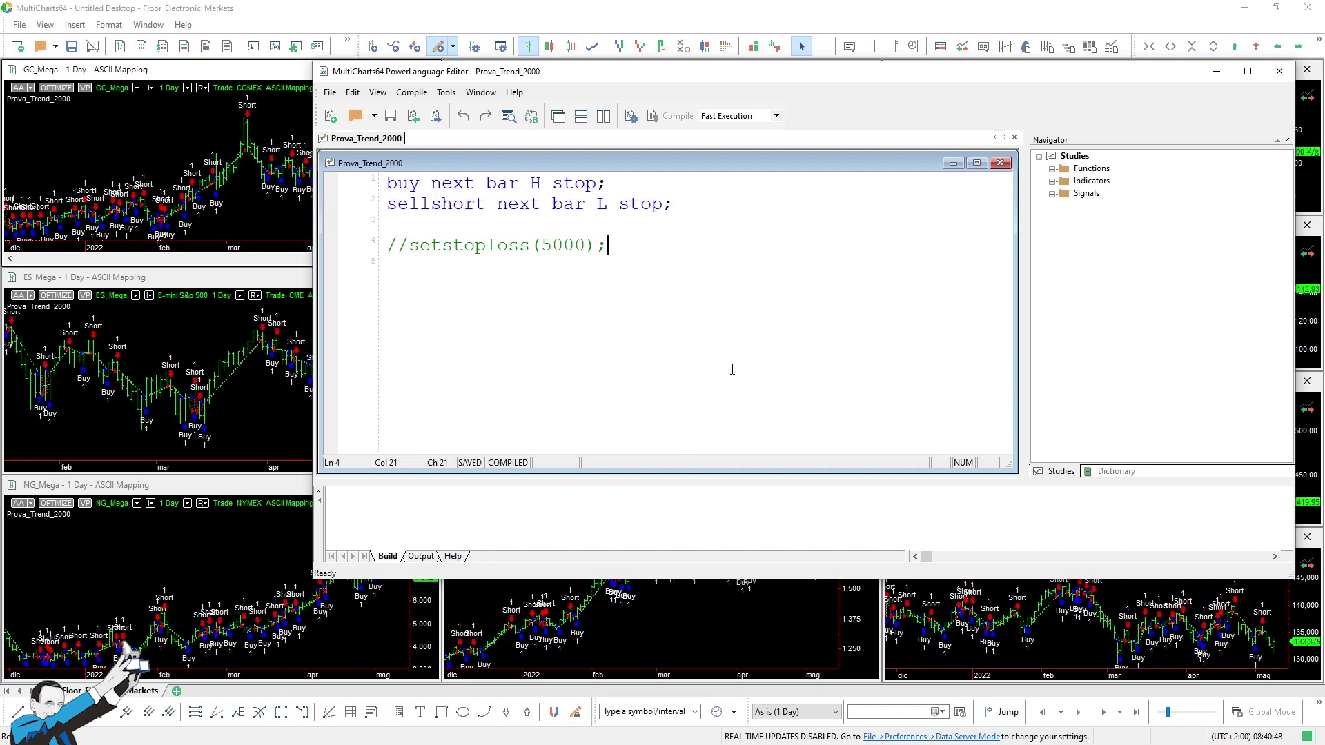
{"action": "left_click", "coordinate": [1216, 71]}
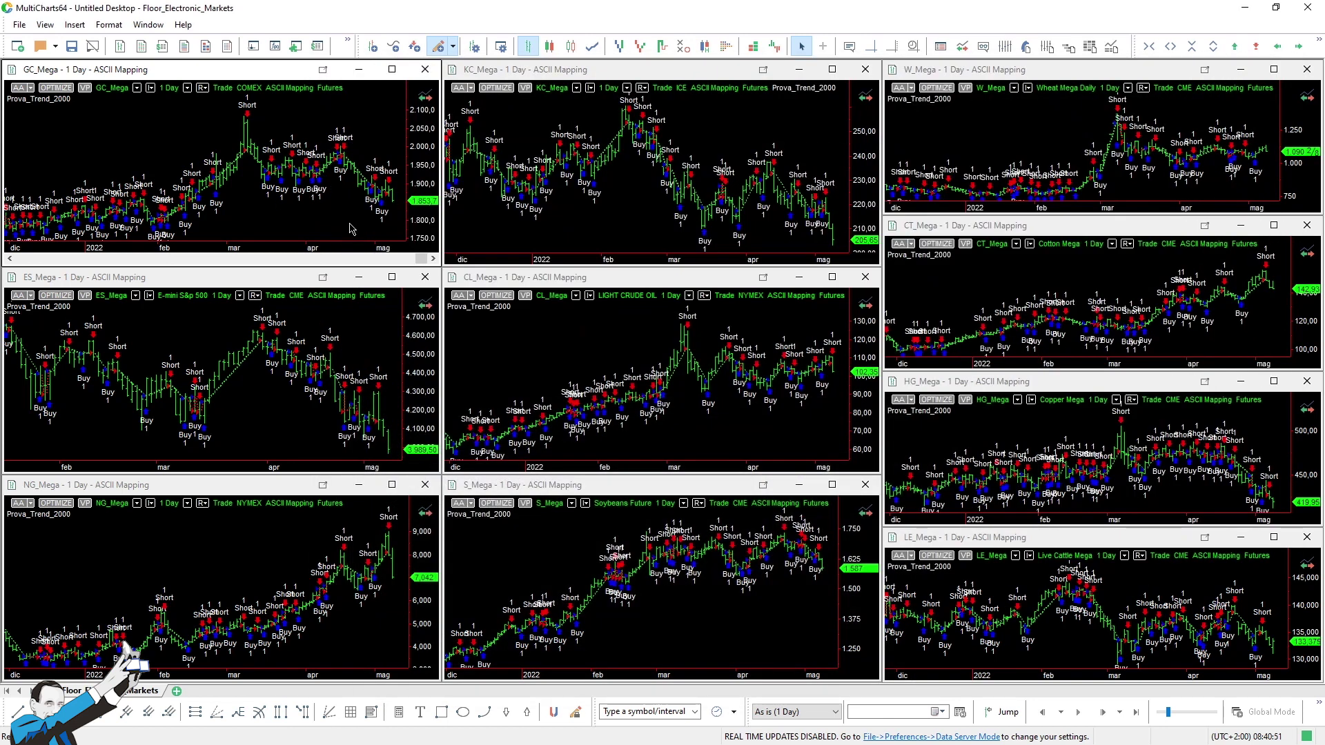
View the detailed equity curve in the GC_Mega strategy performance report, inspecting its lowest stretch, and close the report
{"action": "left_click", "coordinate": [1025, 47]}
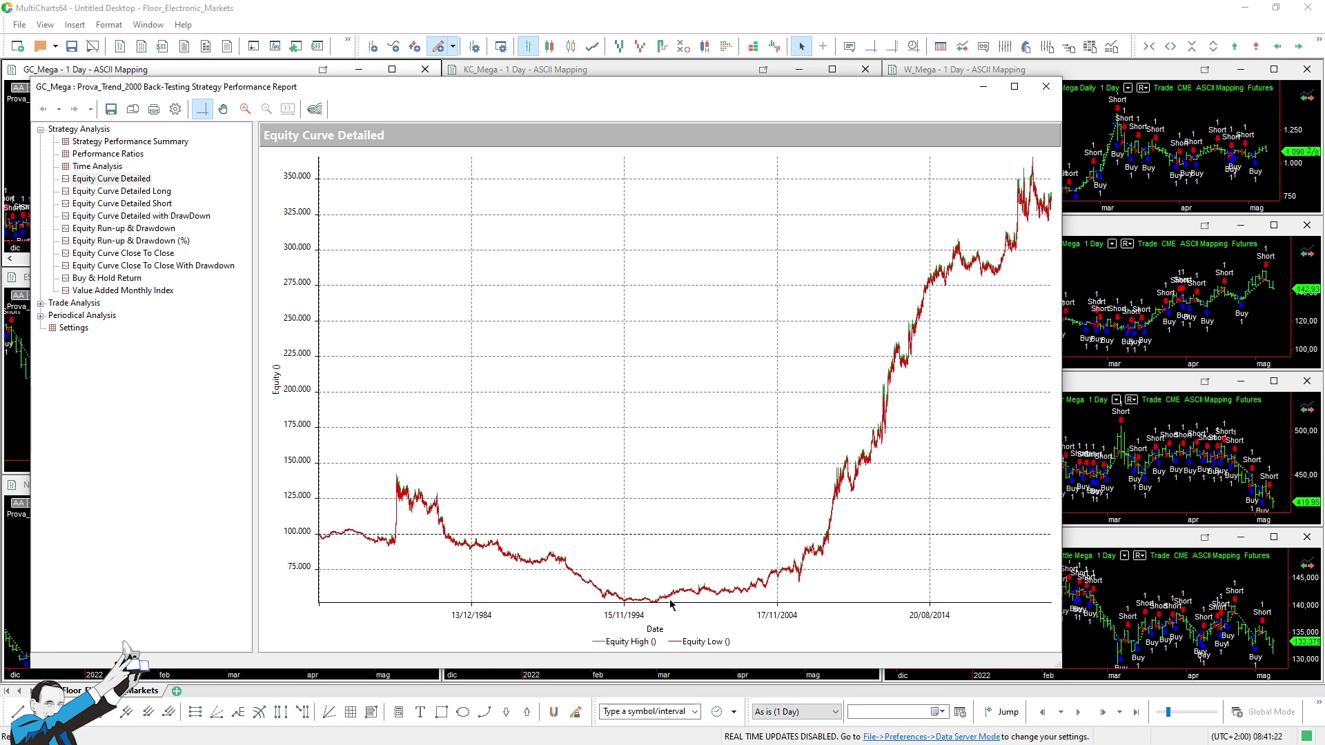
{"action": "left_click", "coordinate": [651, 590]}
{"action": "left_click_drag", "start_coordinate": [651, 589], "coordinate": [703, 616]}
{"action": "left_click", "coordinate": [1046, 89]}
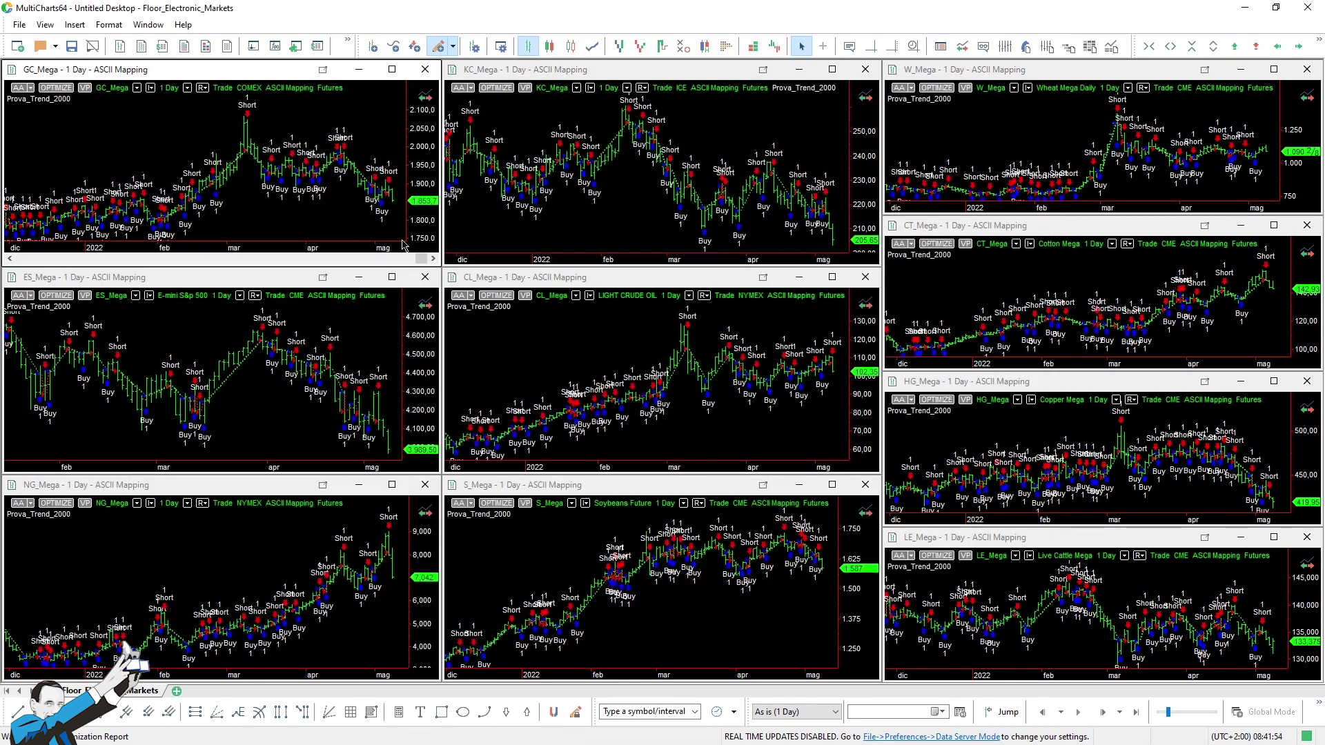
Review the strategy performance of KC_Mega and W_Mega, inspecting the early part of W_Mega's detailed equity curve
{"action": "left_click", "coordinate": [628, 232]}
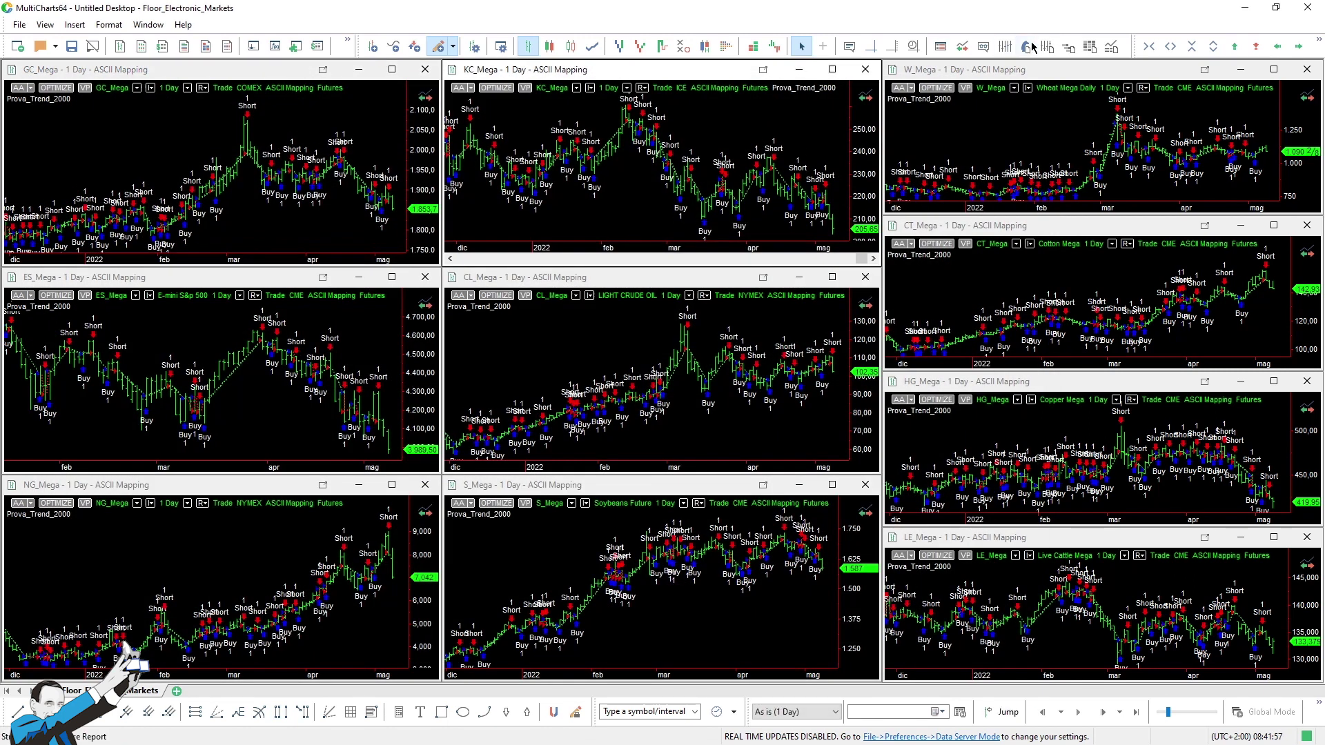
{"action": "left_click", "coordinate": [1006, 47]}
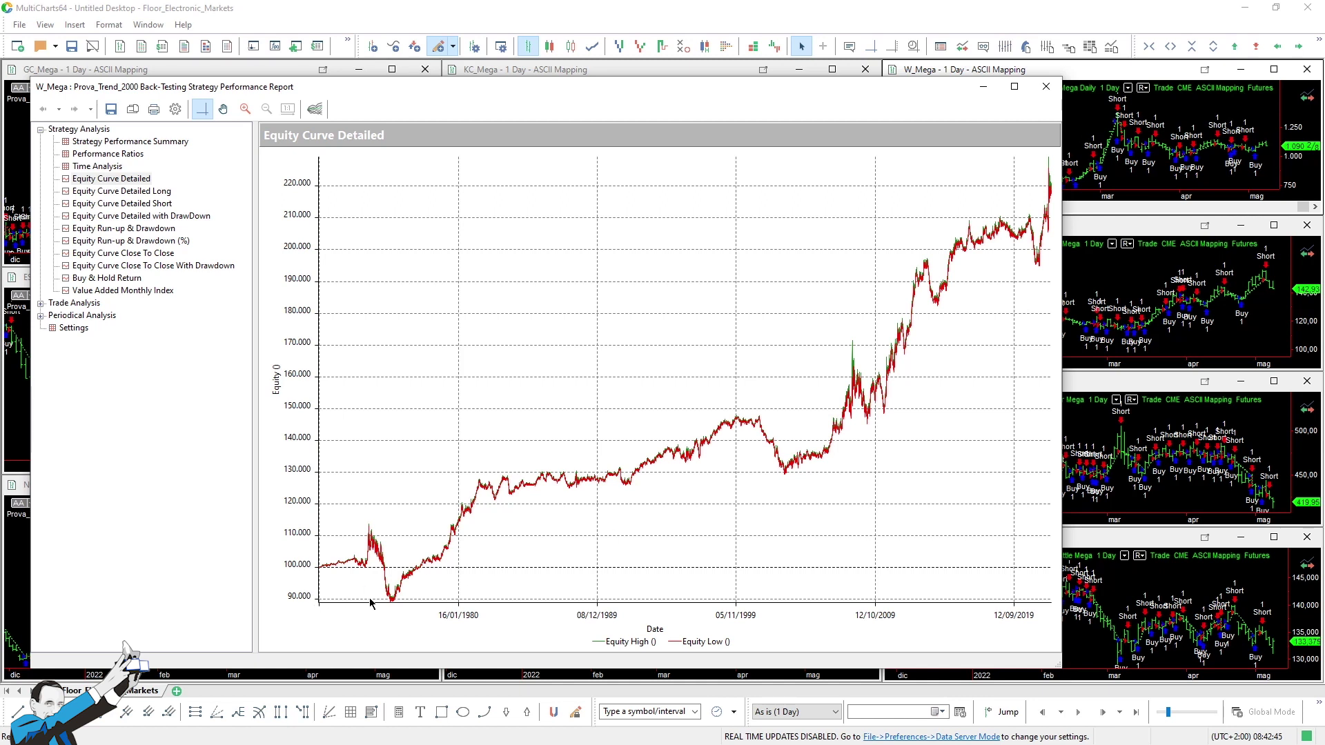
{"action": "left_click_drag", "start_coordinate": [378, 588], "coordinate": [320, 543]}
{"action": "left_click", "coordinate": [1047, 88]}
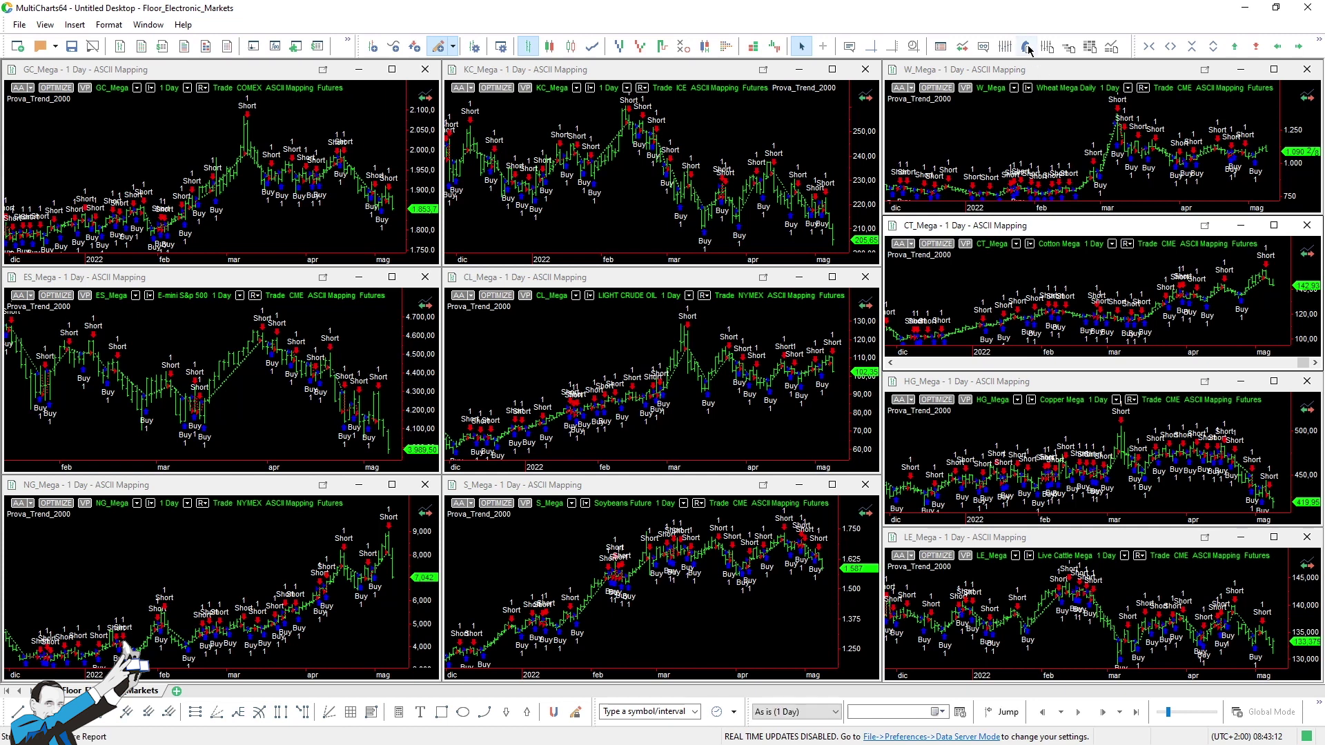
View the detailed equity curves in the CT_Mega and LE_Mega strategy performance reports, closing each report after viewing it
{"action": "left_click", "coordinate": [1027, 47]}
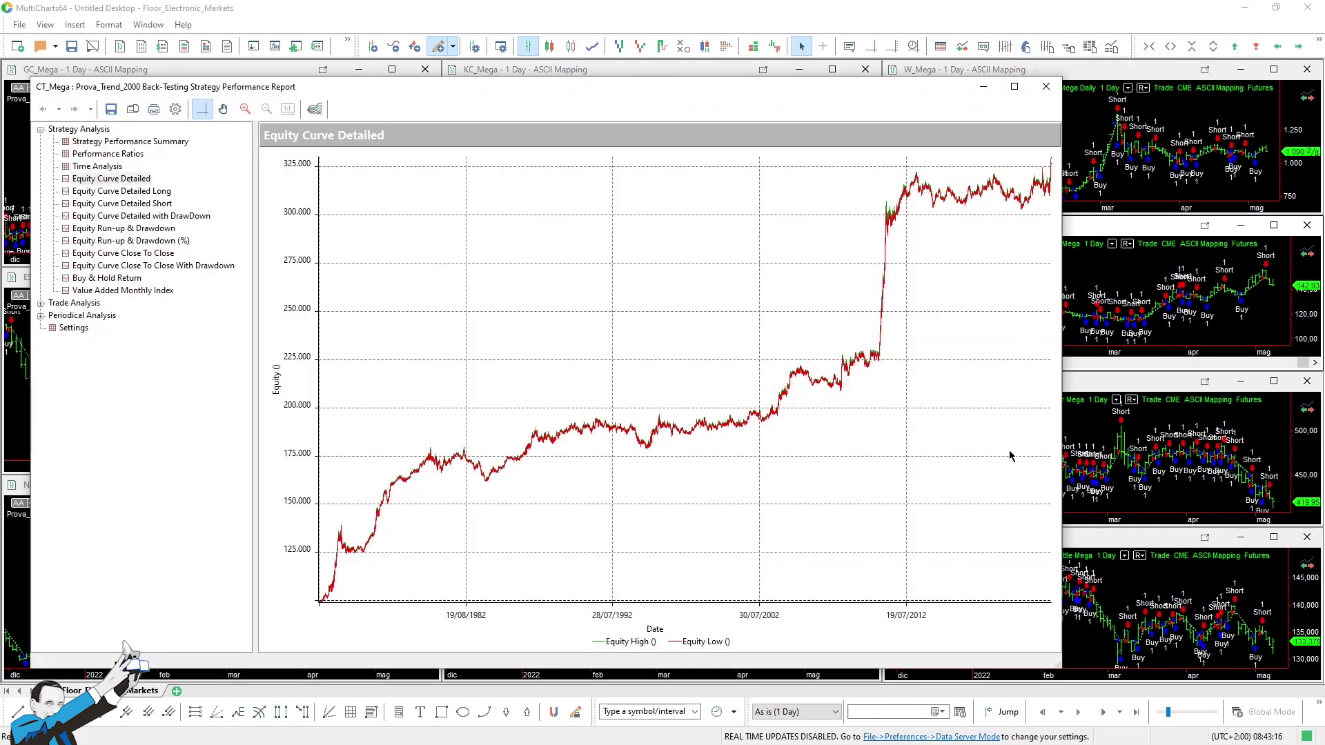
{"action": "left_click", "coordinate": [1051, 95]}
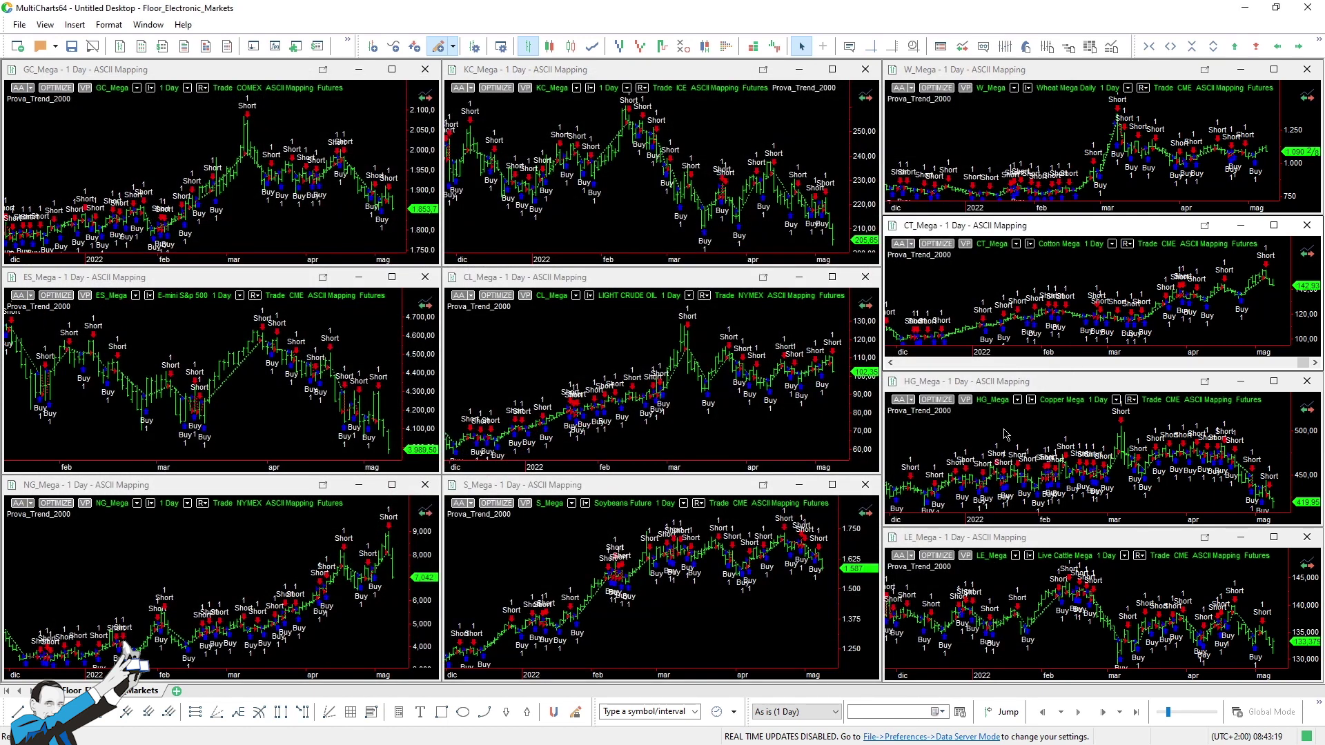
{"action": "left_click", "coordinate": [1022, 543]}
{"action": "left_click", "coordinate": [1026, 47]}
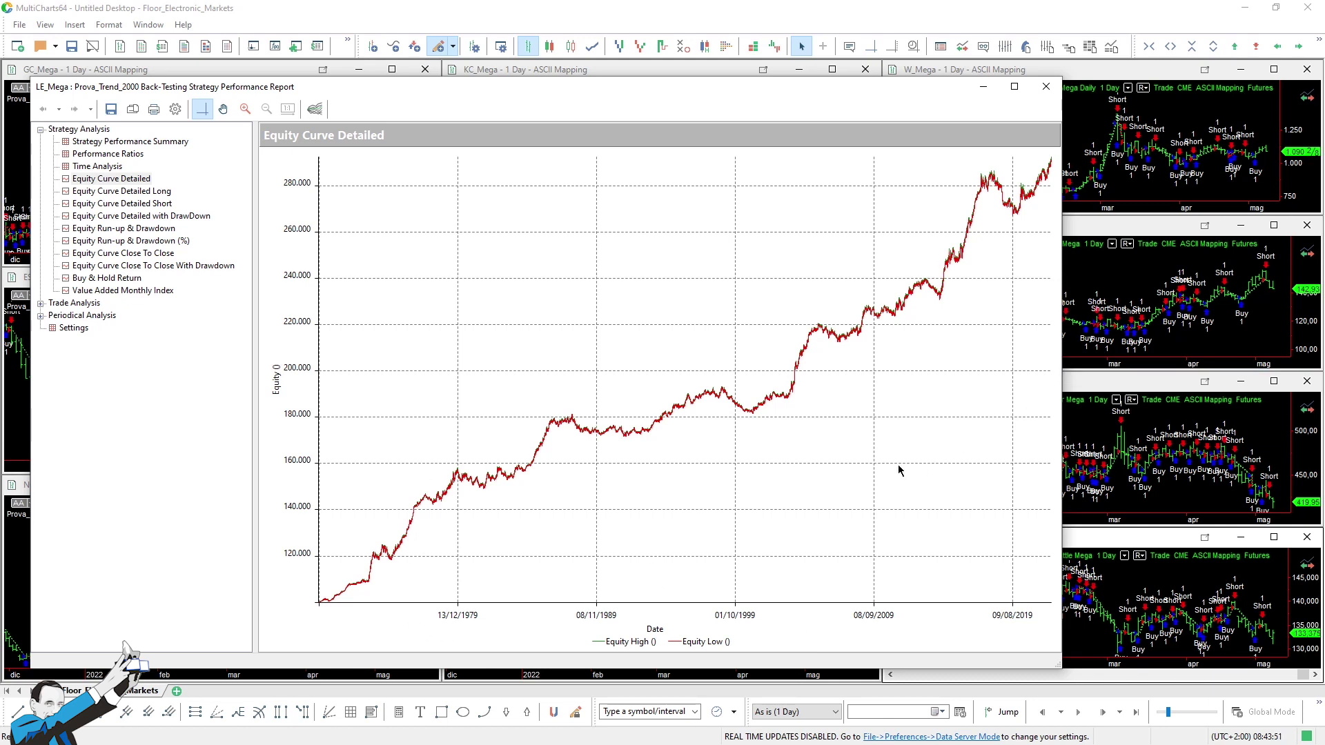
{"action": "left_click", "coordinate": [1046, 86]}
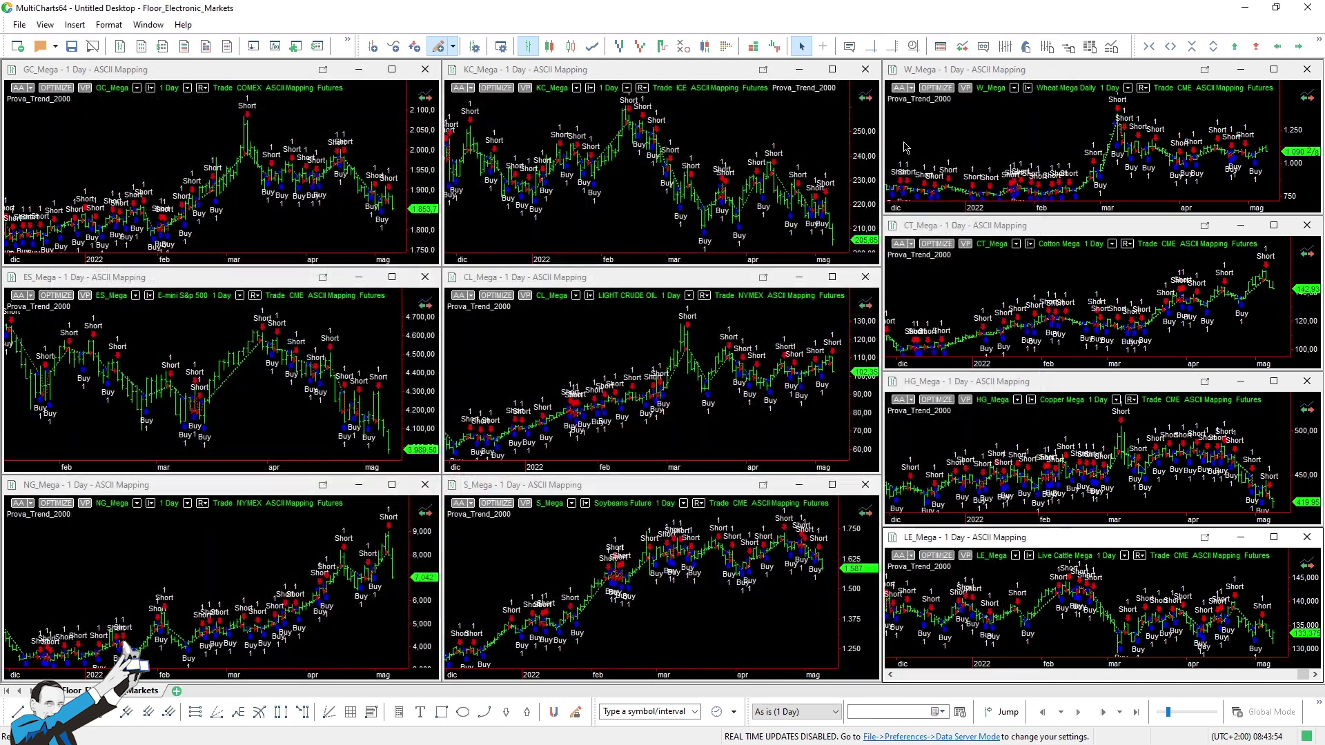
View the detailed equity curves in the ES_Mega and CL_Mega strategy performance reports, checking the start of the CL_Mega curve
{"action": "left_click", "coordinate": [1026, 46]}
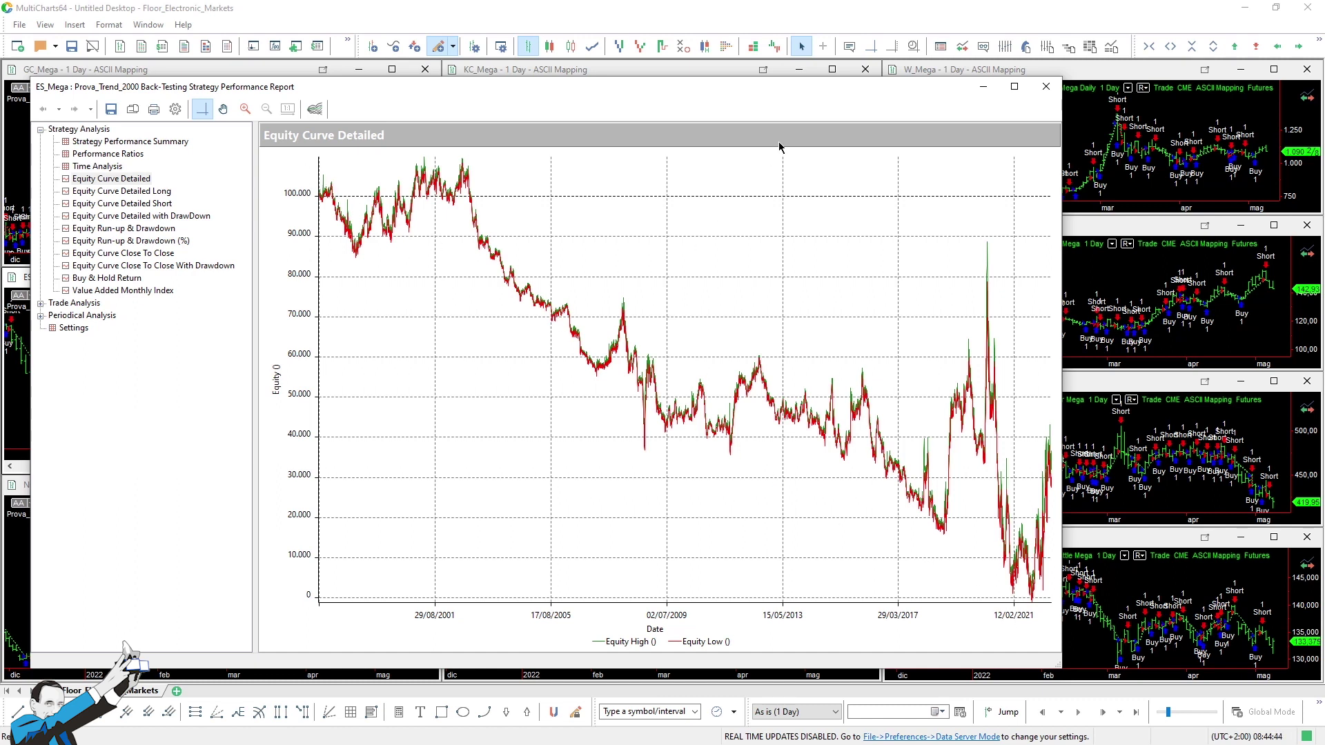
{"action": "left_click", "coordinate": [1046, 86]}
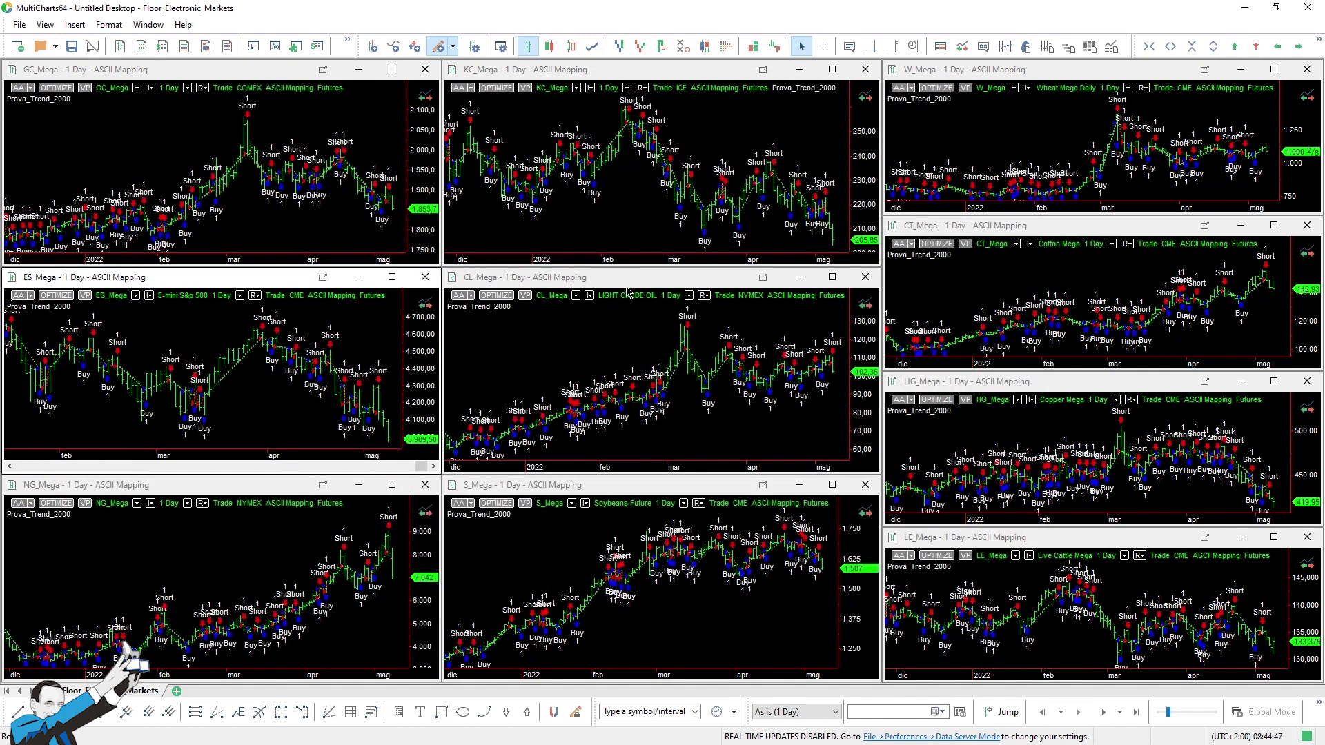
{"action": "left_click", "coordinate": [1026, 47]}
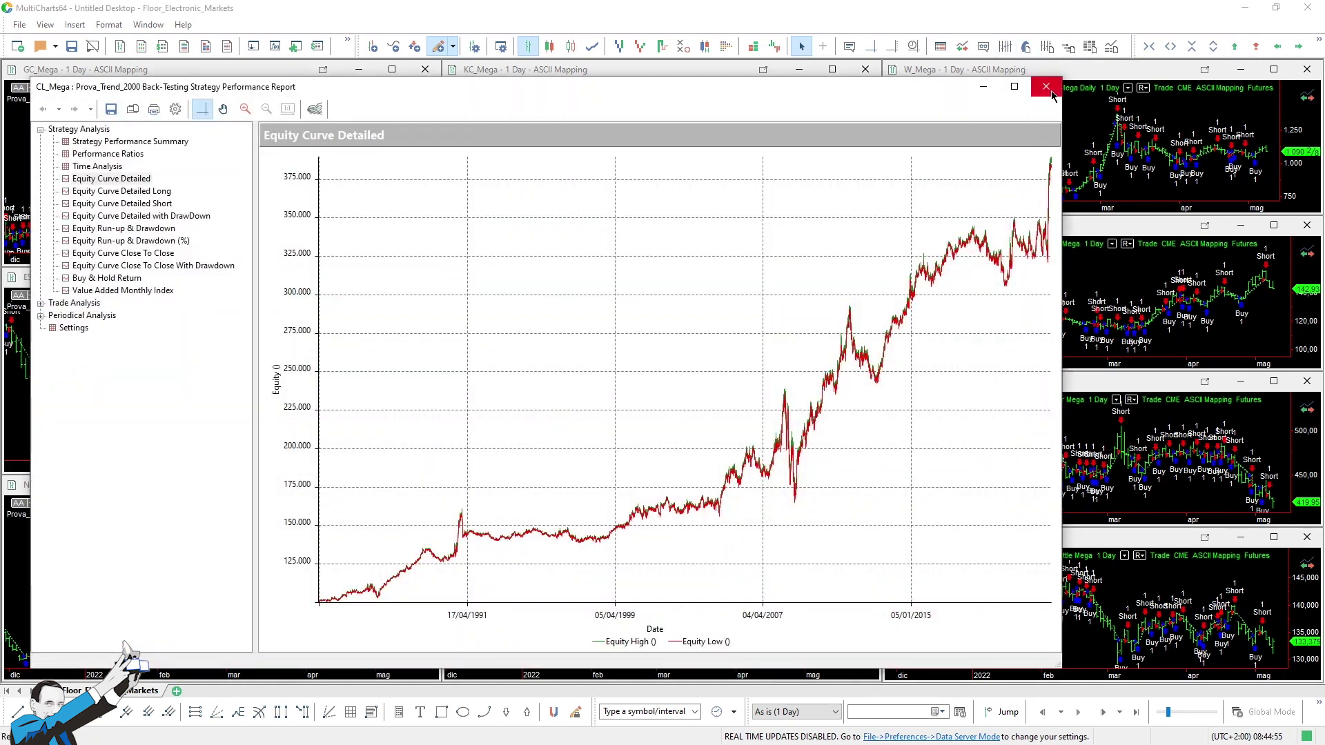
{"action": "mouse_move", "coordinate": [326, 532]}
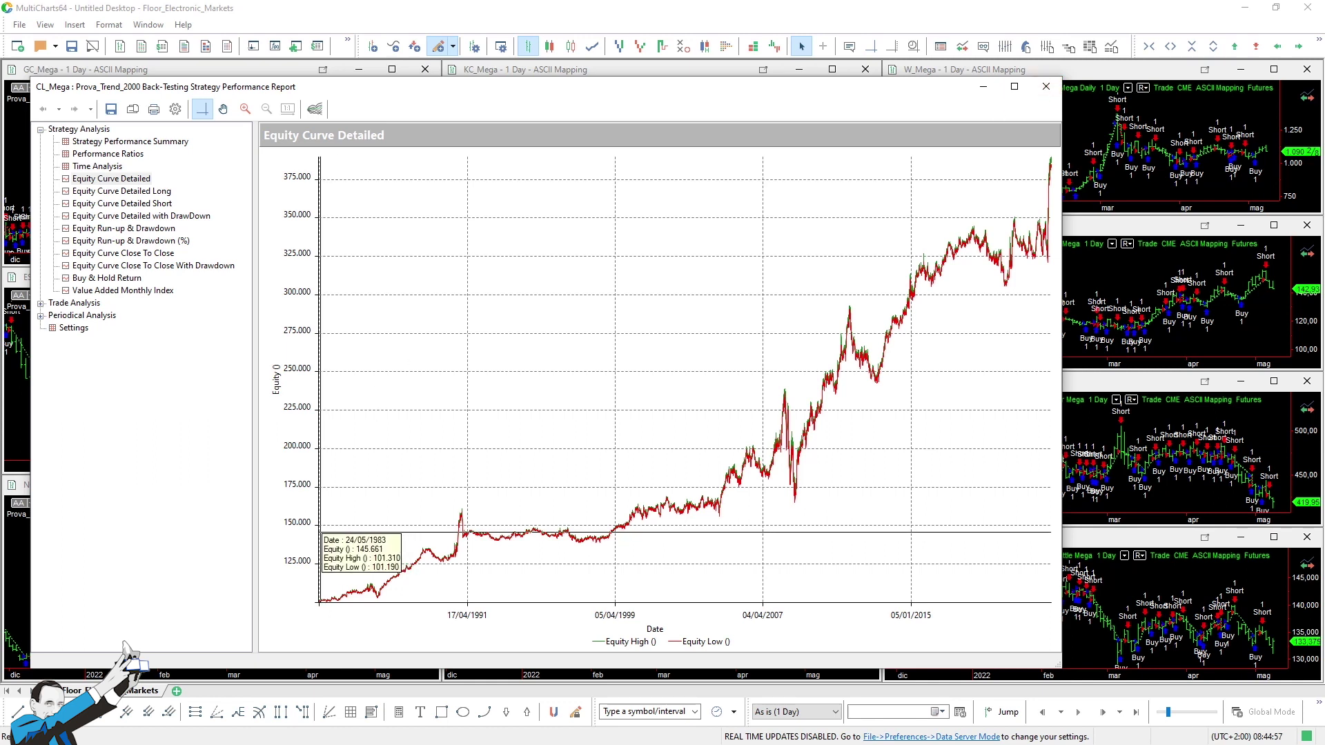
{"action": "left_click", "coordinate": [1046, 87]}
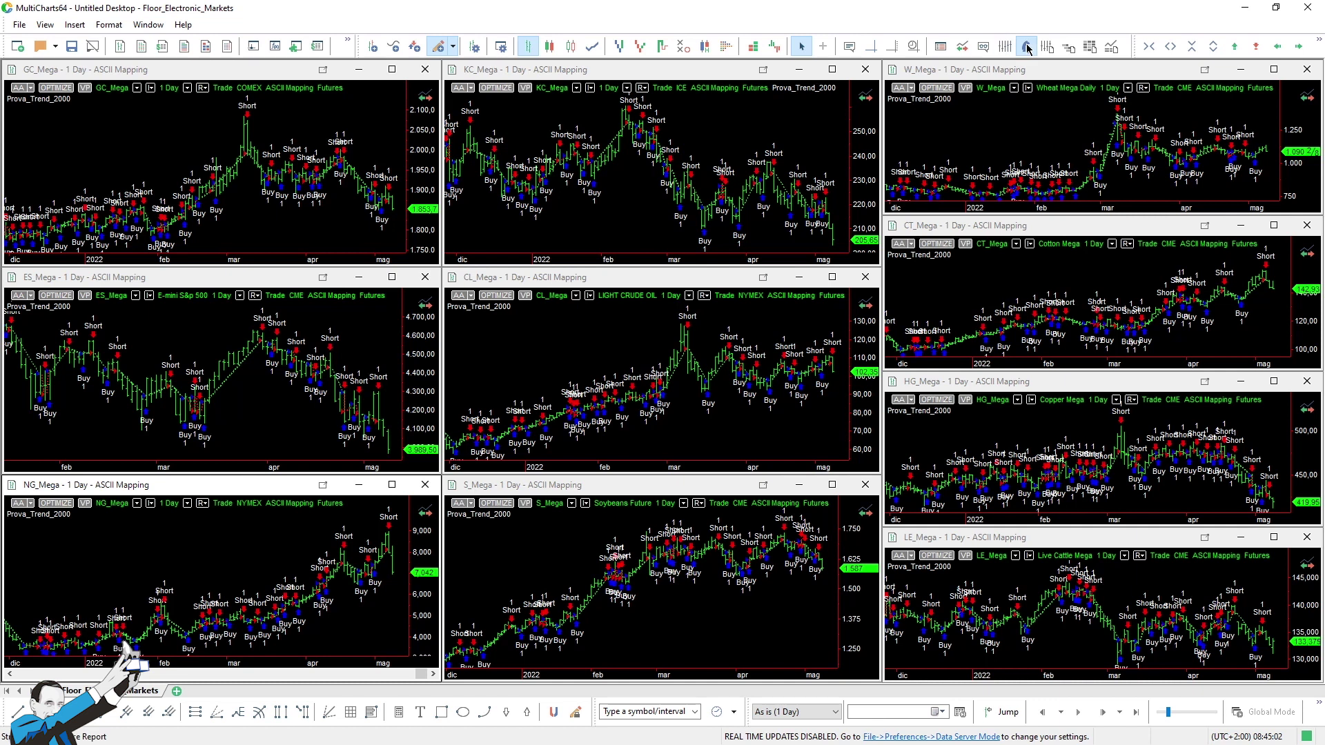
View the NG_Mega detailed equity curve, revisit the GC_Mega one for comparison, and close both strategy performance reports
{"action": "left_click", "coordinate": [1005, 46]}
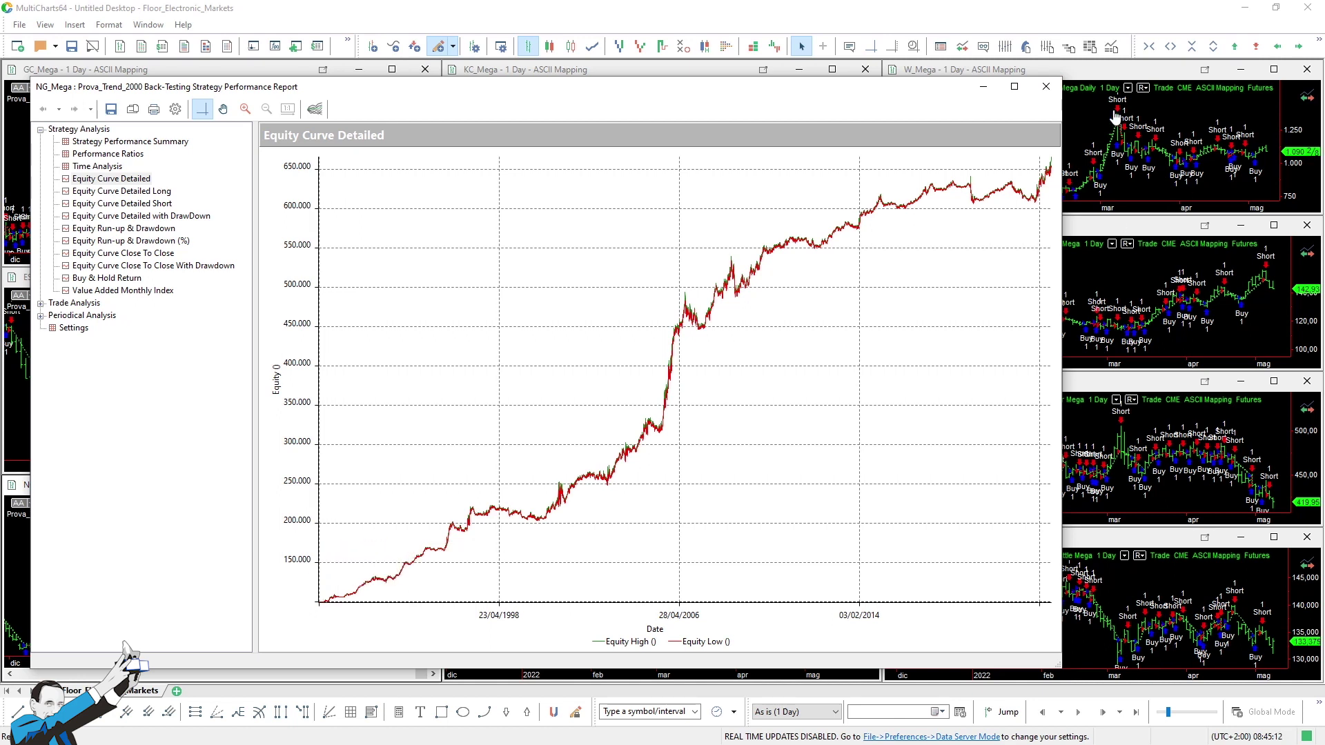
{"action": "left_click", "coordinate": [1046, 87]}
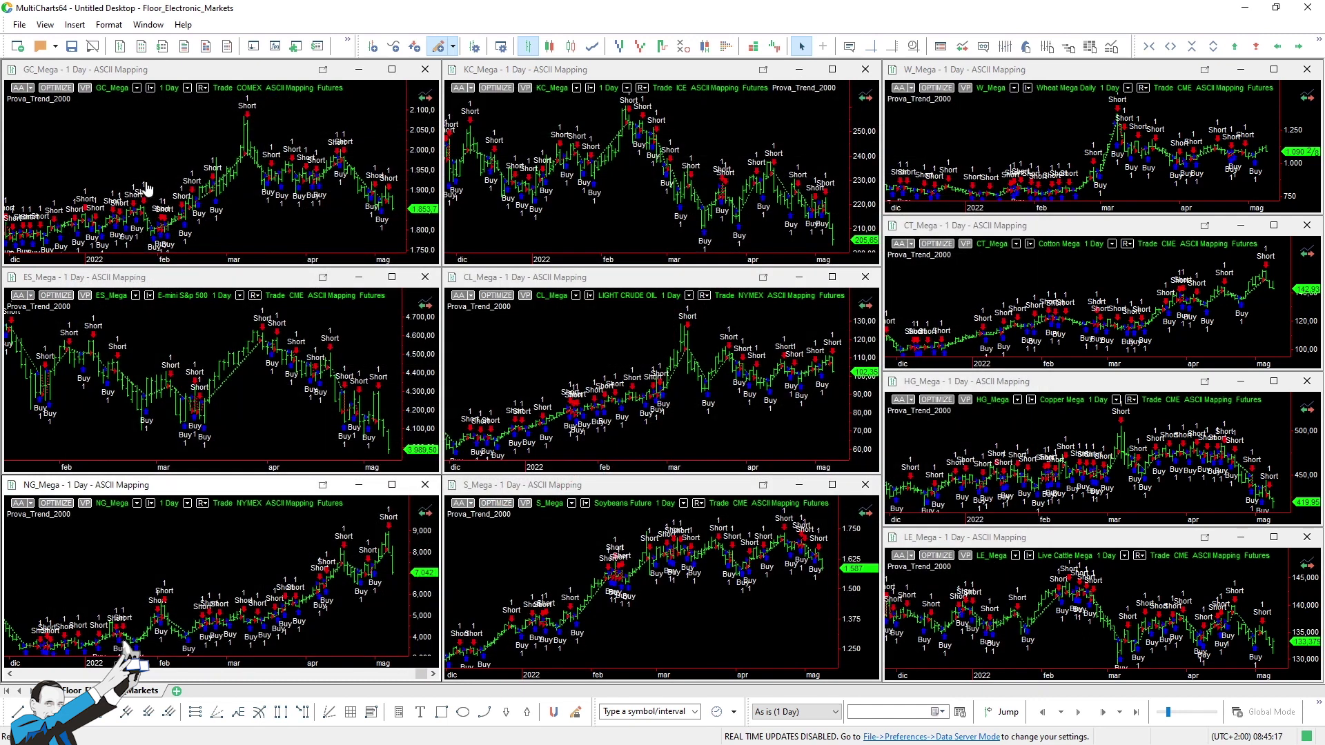
{"action": "left_click", "coordinate": [134, 132]}
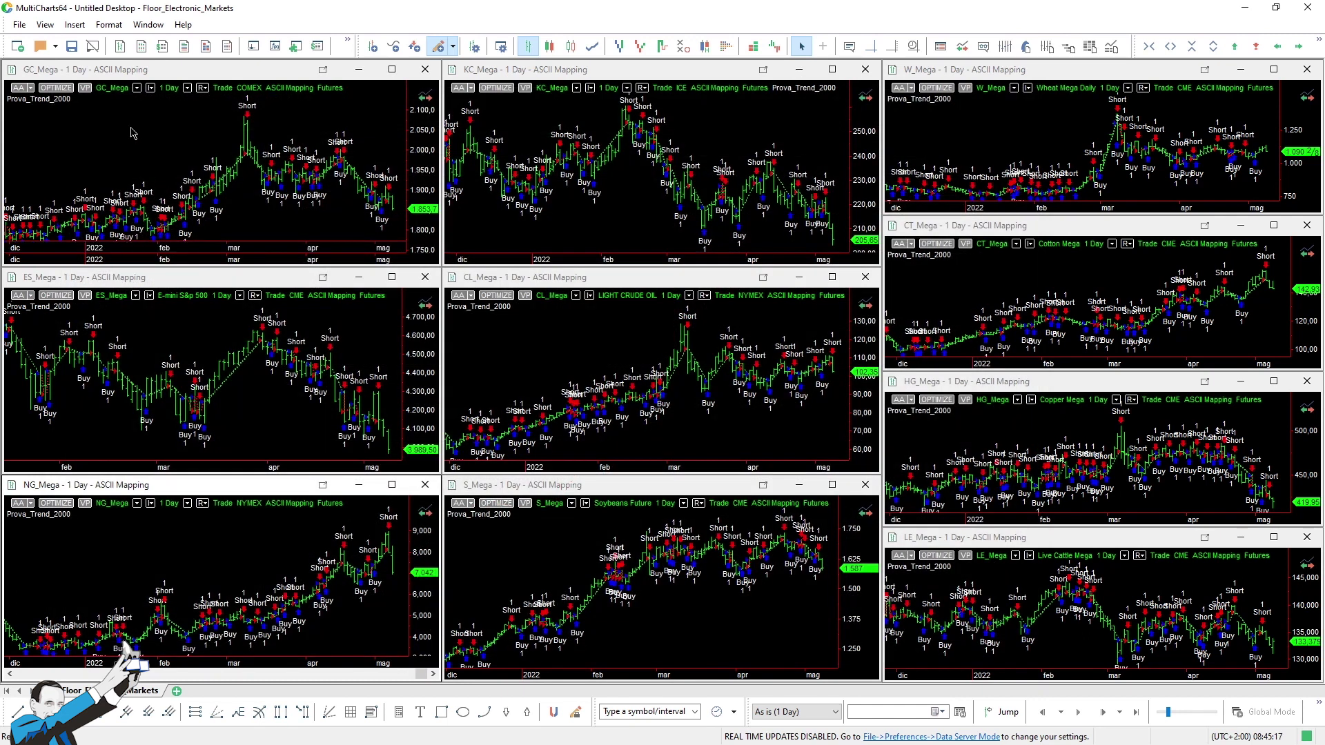
{"action": "left_click", "coordinate": [1029, 50]}
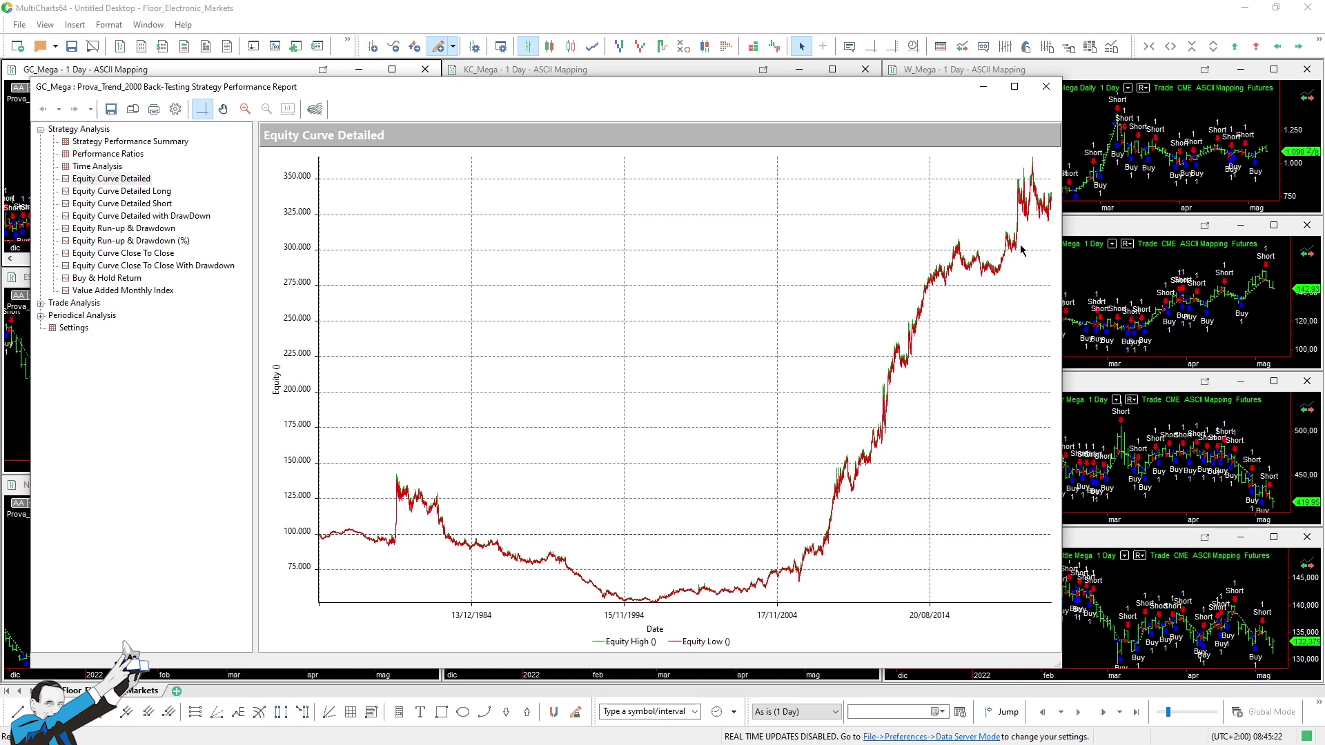
{"action": "left_click", "coordinate": [1046, 87]}
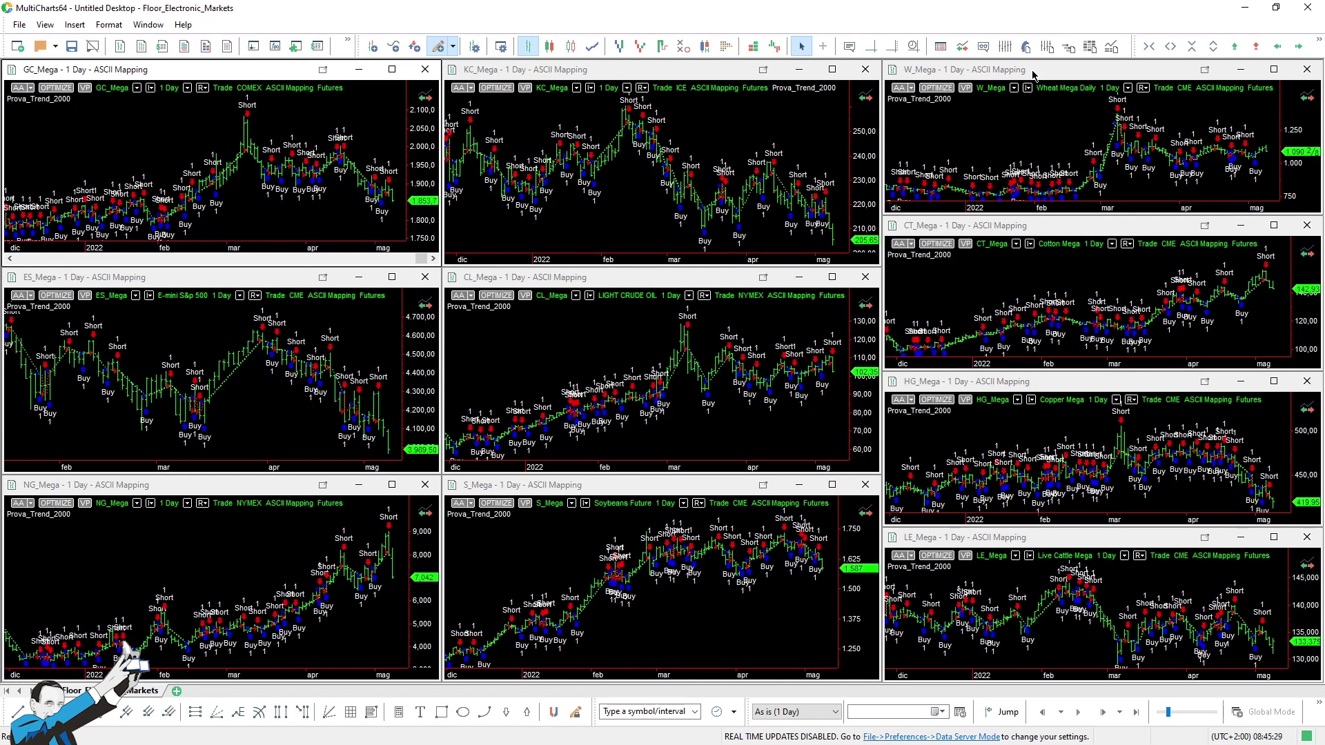